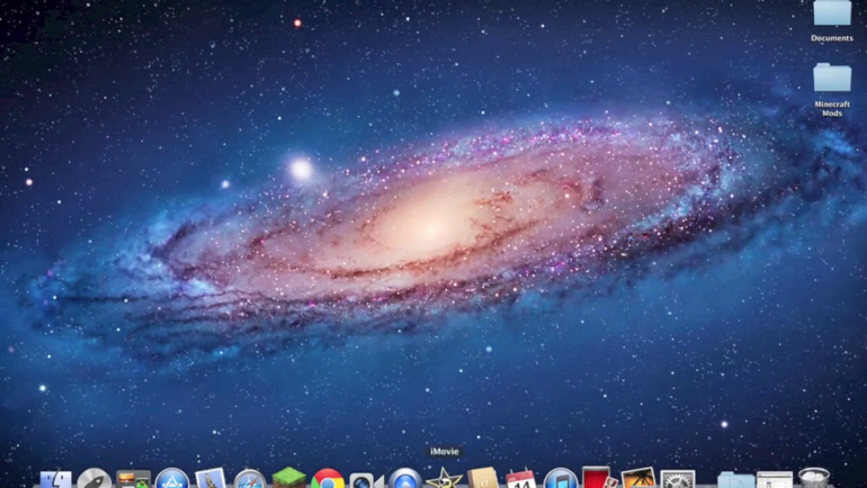
# Launch iMovie from the Dock to show the 16-second New Project and the empty New Event
pyautogui.click(445, 477)
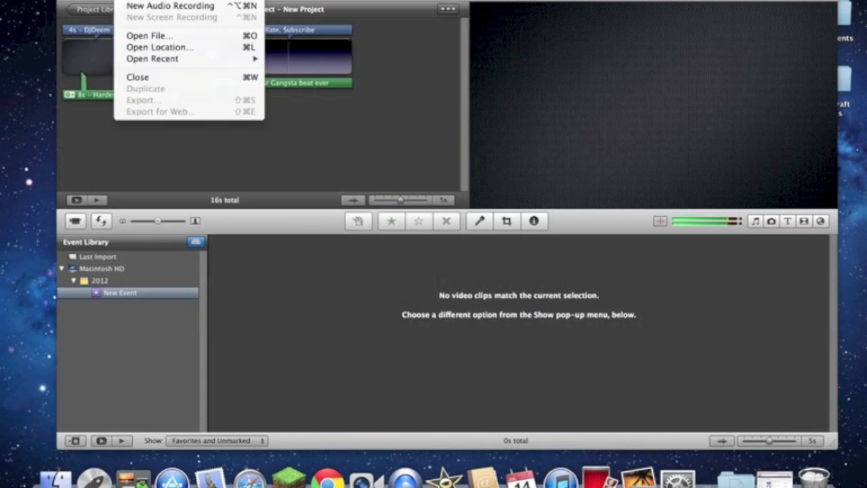
pyautogui.press('Left')
pyautogui.press('Left')
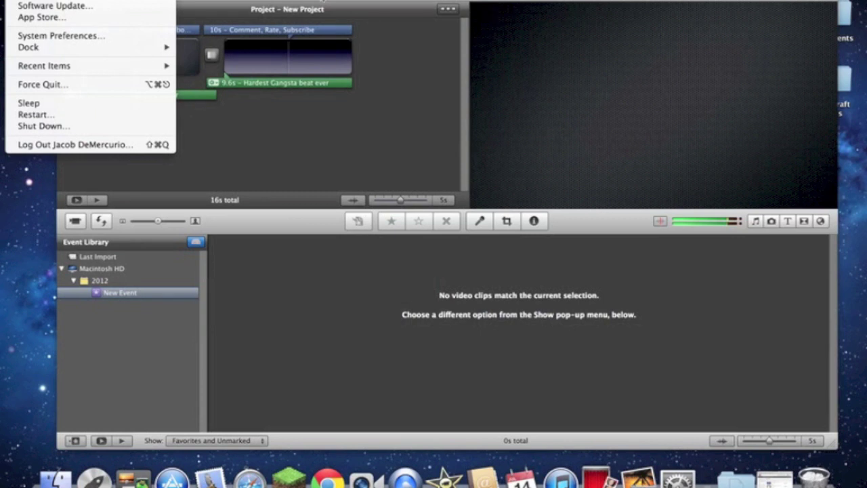
pyautogui.press('Escape')
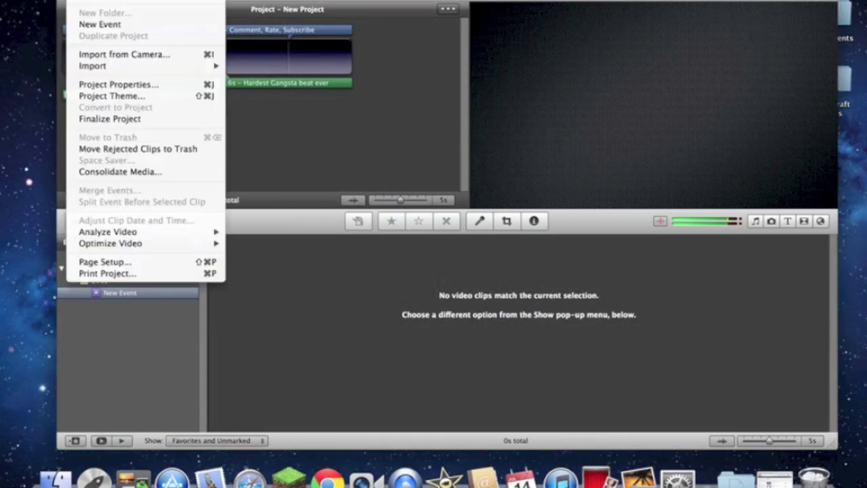
pyautogui.moveTo(110, 67)
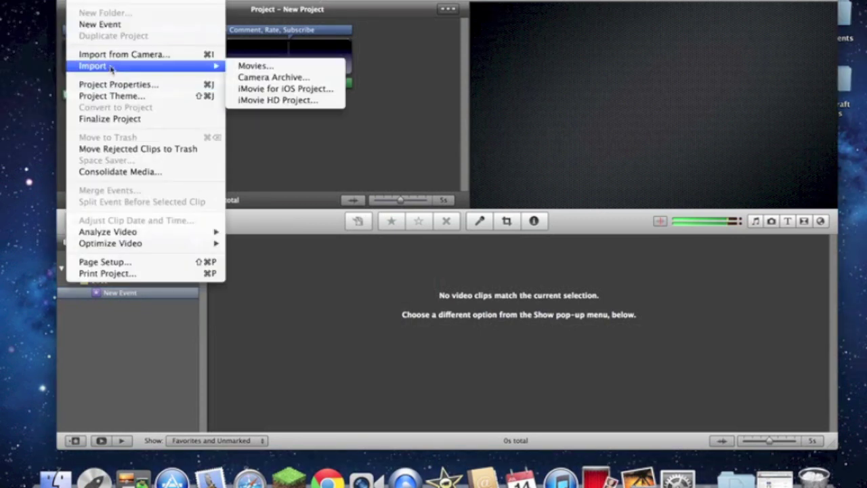
pyautogui.click(278, 72)
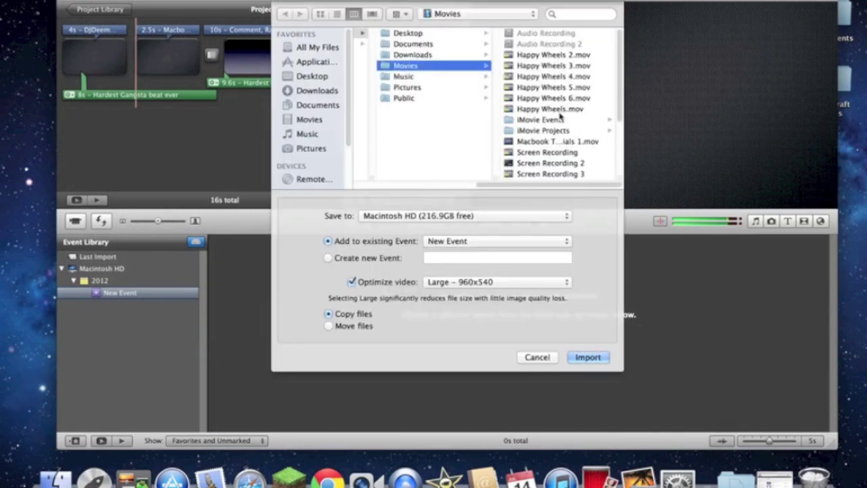
# Import Screen Recording 10 from the Movies folder into the existing New Event
pyautogui.scroll(-5, 559, 116)
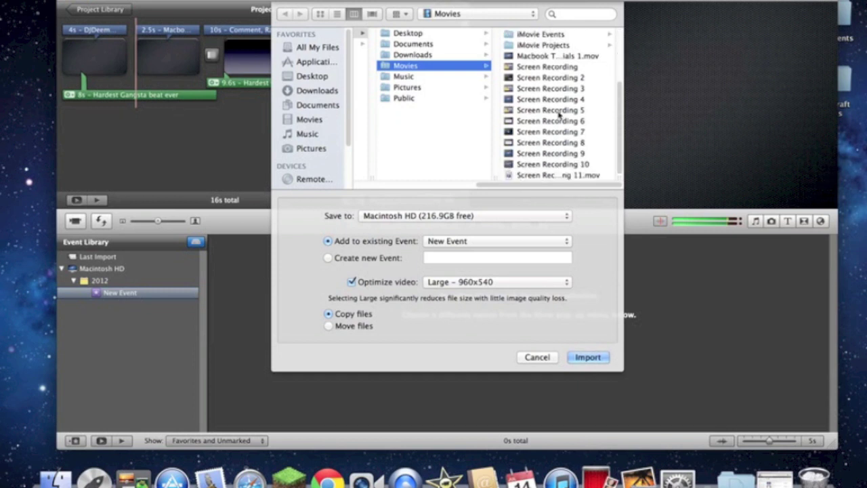
pyautogui.scroll(4, 558, 116)
pyautogui.scroll(-5, 558, 116)
pyautogui.scroll(3, 557, 128)
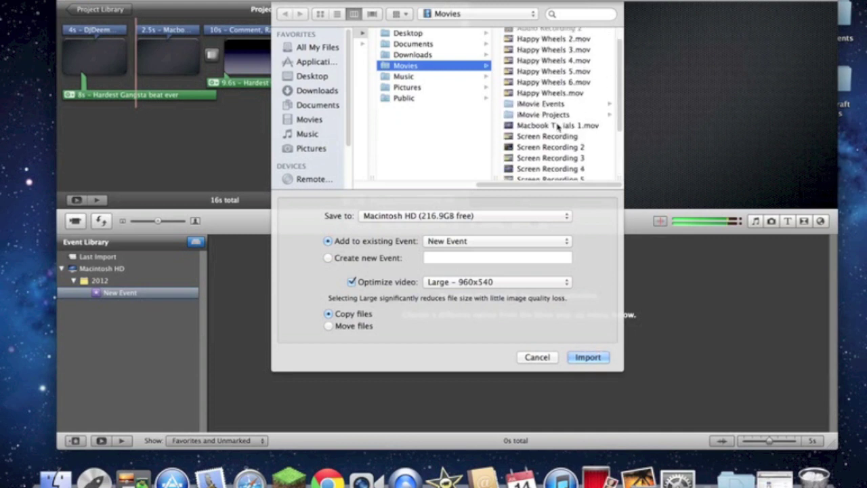
pyautogui.scroll(-3, 557, 135)
pyautogui.click(553, 164)
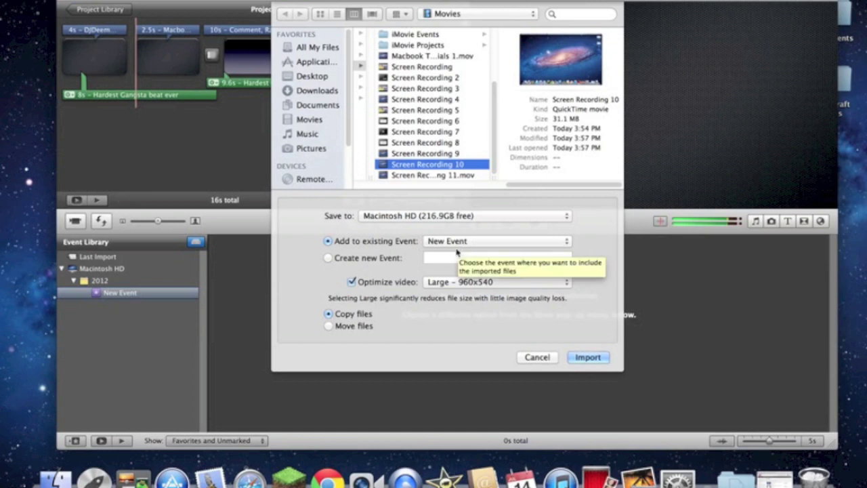
pyautogui.click(587, 358)
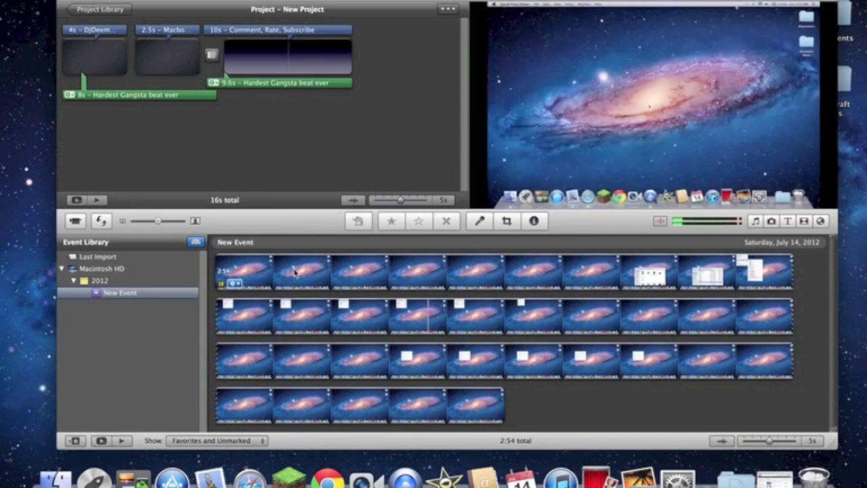
# Reopen New Project from the Project Library and deselect its title clip
pyautogui.scroll(-1, 638, 354)
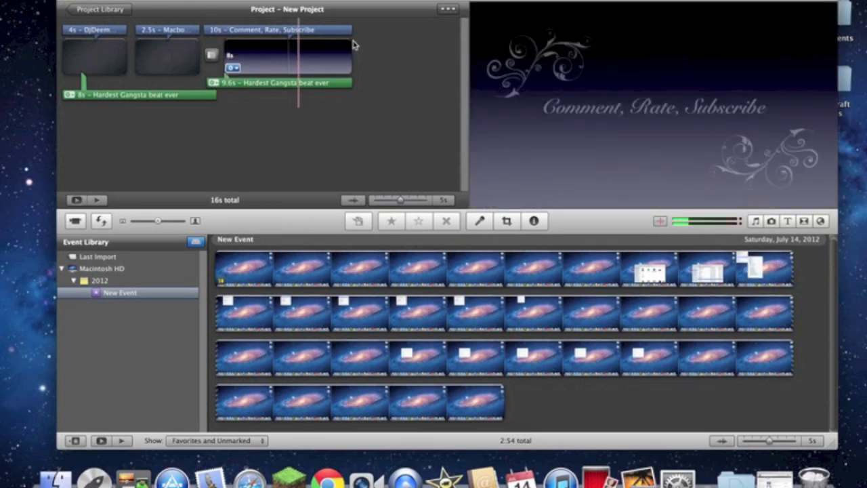
pyautogui.click(116, 12)
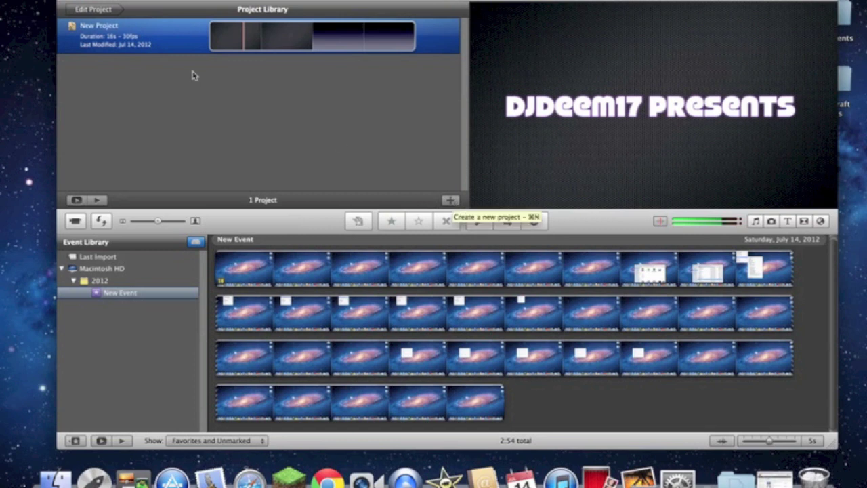
pyautogui.doubleClick(140, 43)
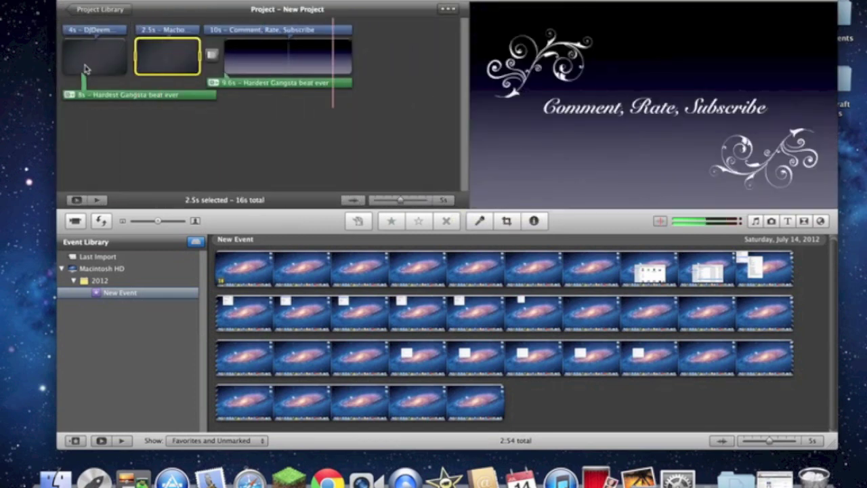
pyautogui.click(305, 142)
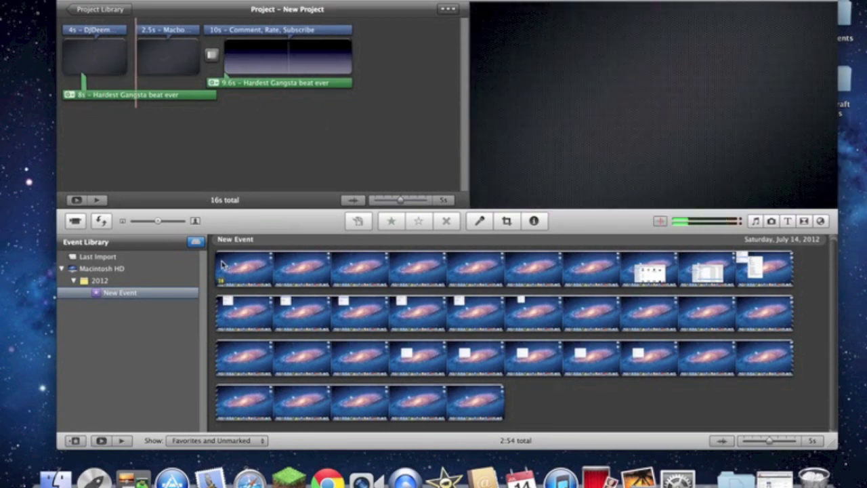
pyautogui.moveTo(217, 271)
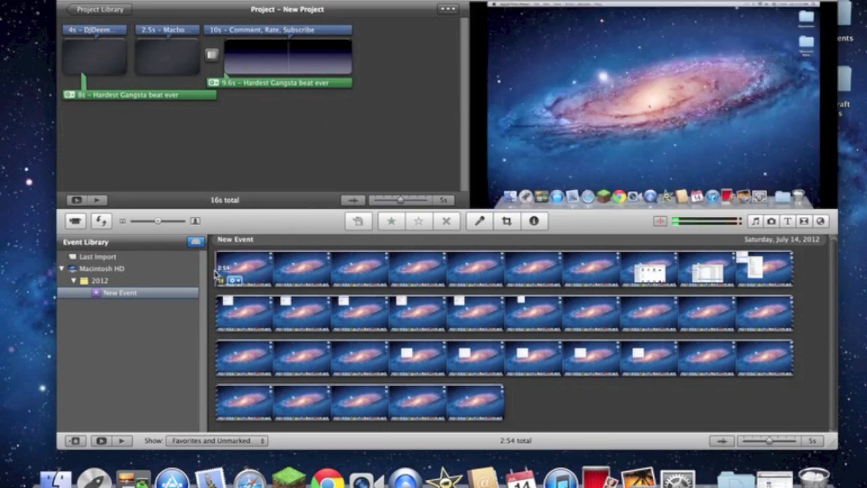
# Select the entire 2:54 screen recording in New Event and copy it
pyautogui.moveTo(216, 274); pyautogui.dragTo(502, 358)
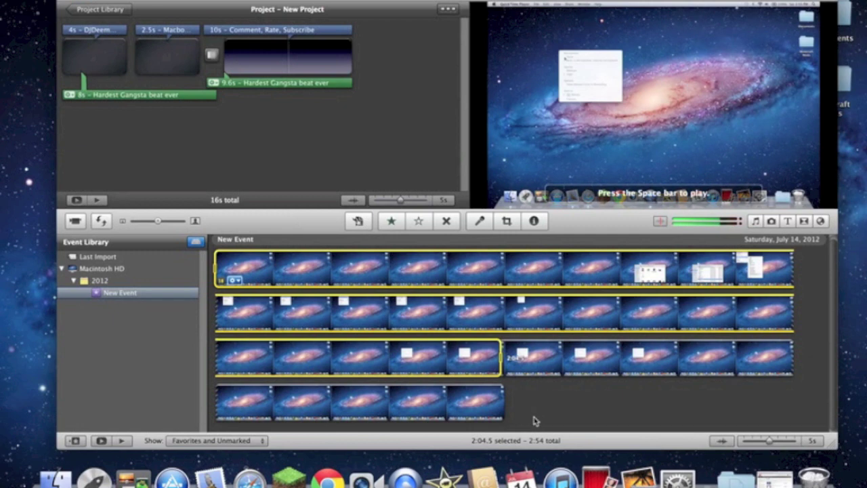
pyautogui.moveTo(534, 421); pyautogui.dragTo(507, 400)
pyautogui.rightClick(493, 366)
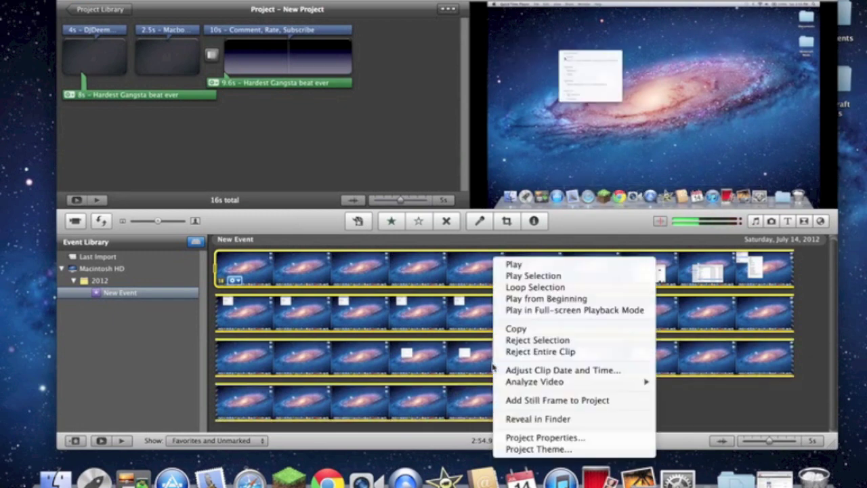
pyautogui.click(519, 326)
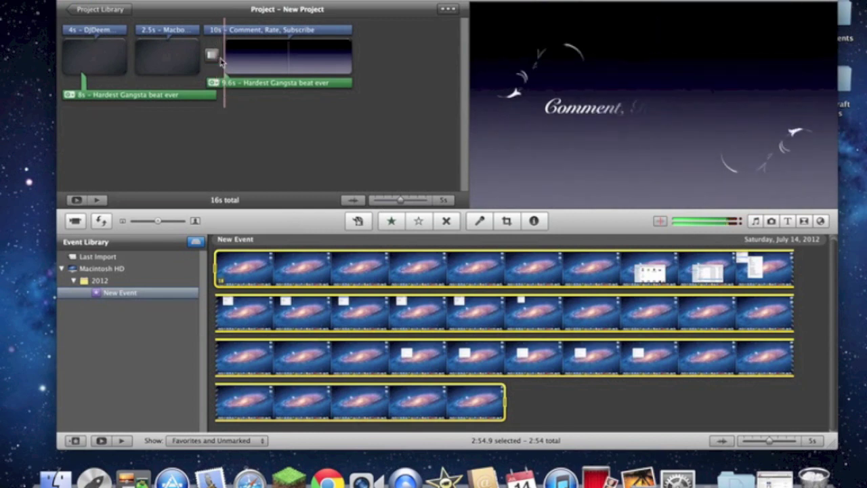
# Paste the copied recording after the intro titles, making the project 3:11 long
pyautogui.moveTo(220, 62)
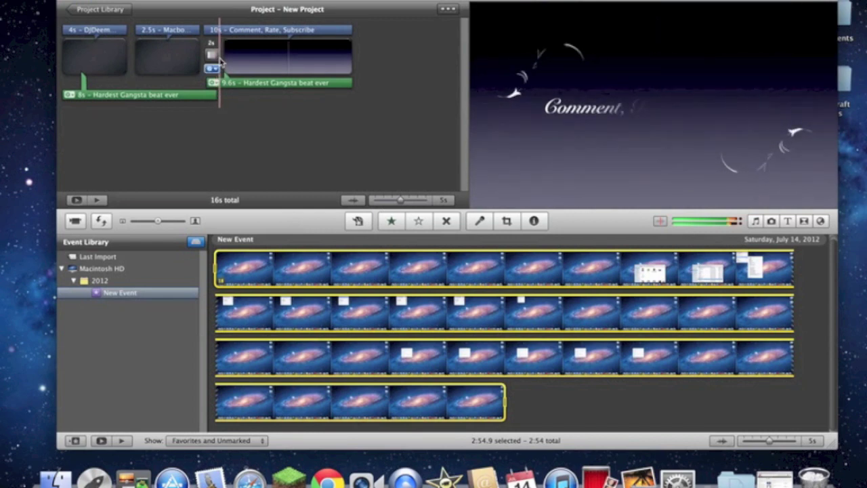
pyautogui.rightClick(220, 62)
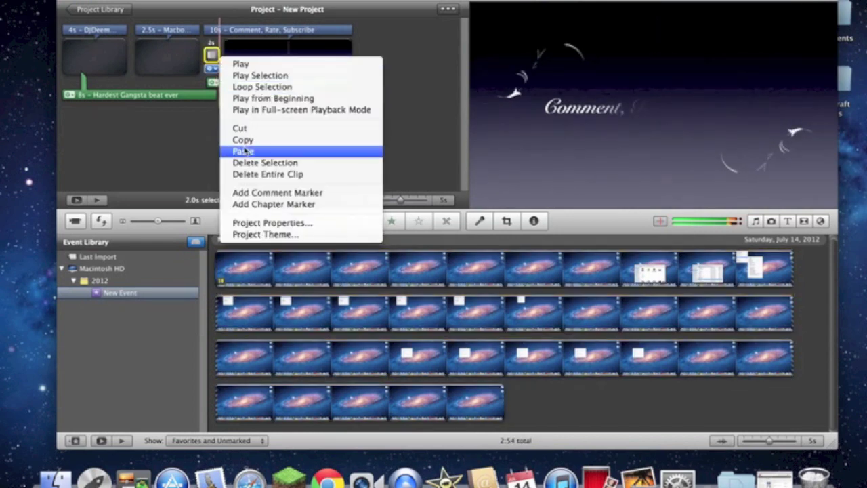
pyautogui.click(245, 151)
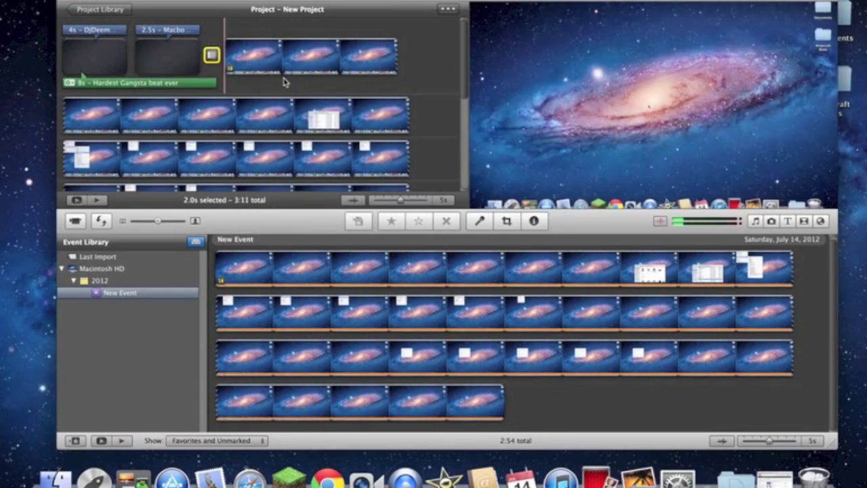
pyautogui.scroll(-5, 399, 102)
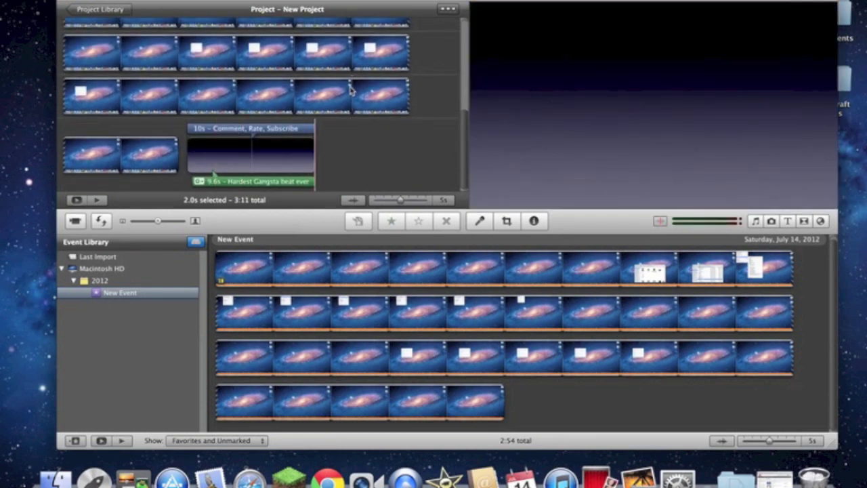
pyautogui.scroll(5, 350, 90)
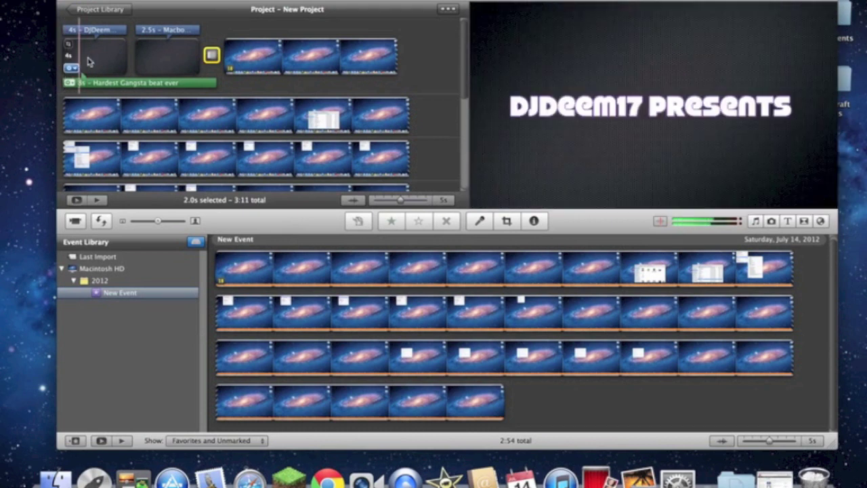
pyautogui.scroll(-5, 230, 101)
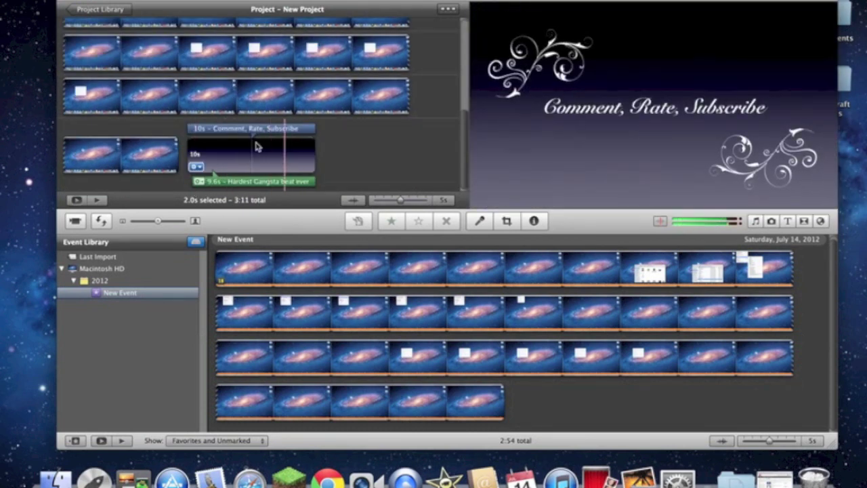
pyautogui.scroll(8, 381, 110)
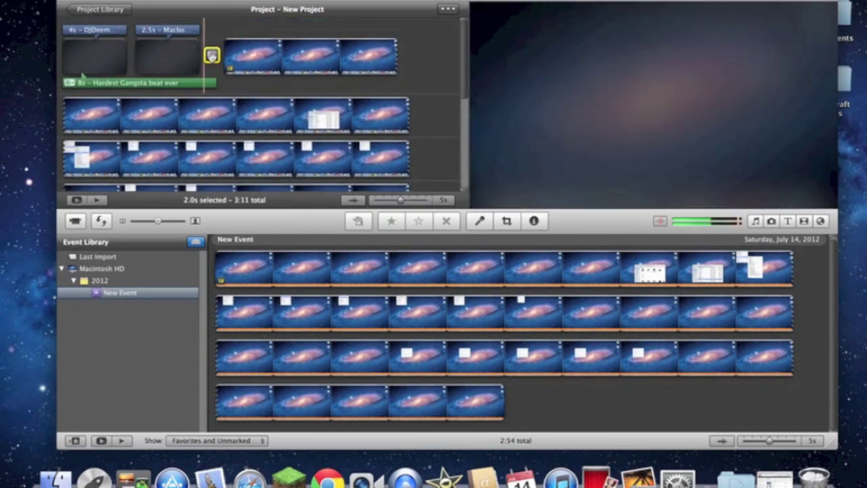
pyautogui.click(98, 200)
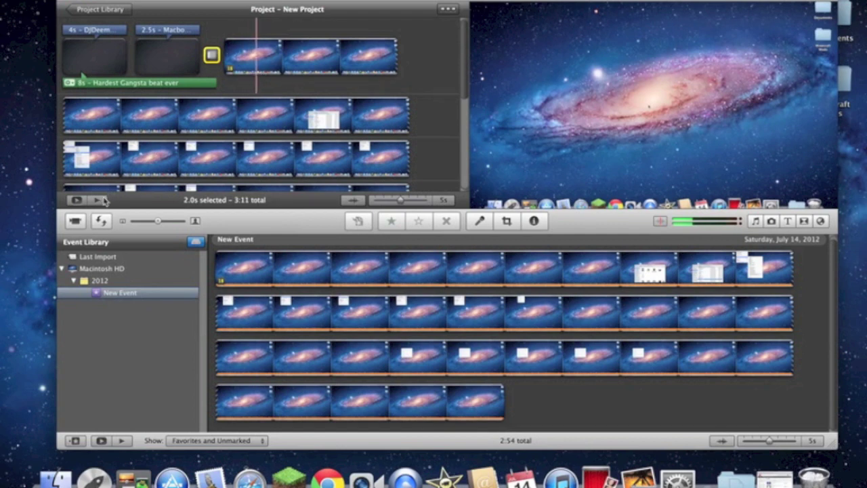
pyautogui.click(203, 74)
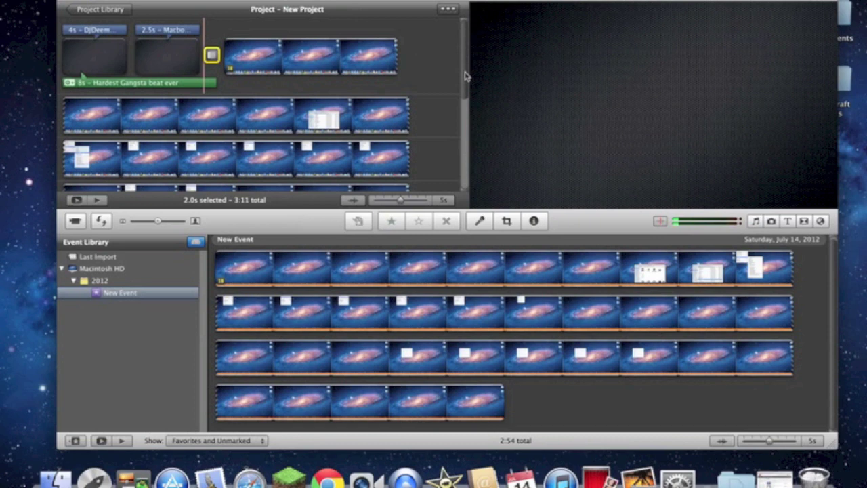
pyautogui.moveTo(465, 76); pyautogui.dragTo(464, 150)
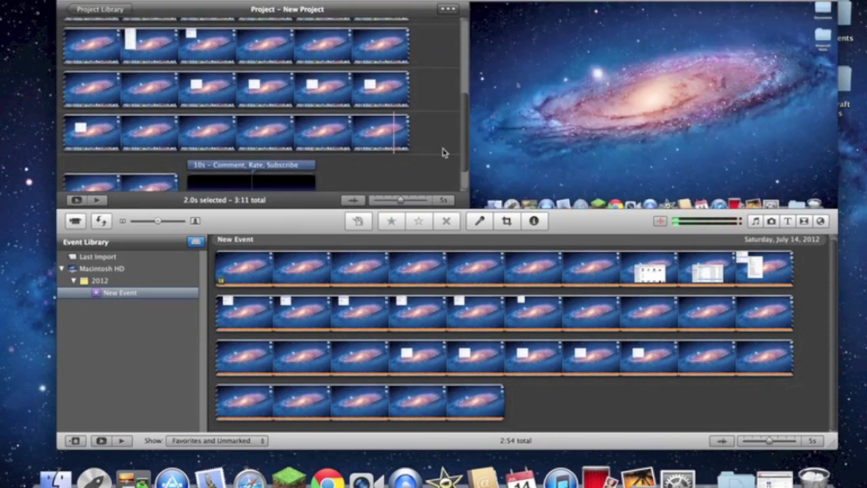
pyautogui.scroll(-2, 468, 153)
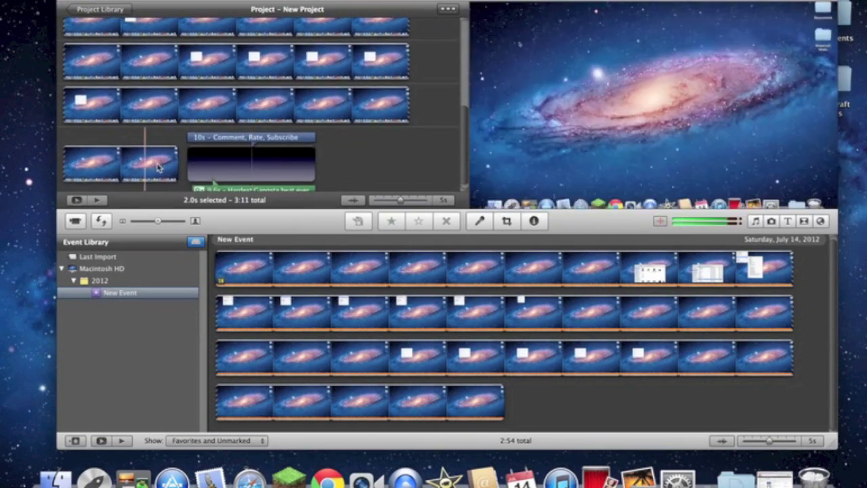
pyautogui.press('super+a')
pyautogui.rightClick(158, 166)
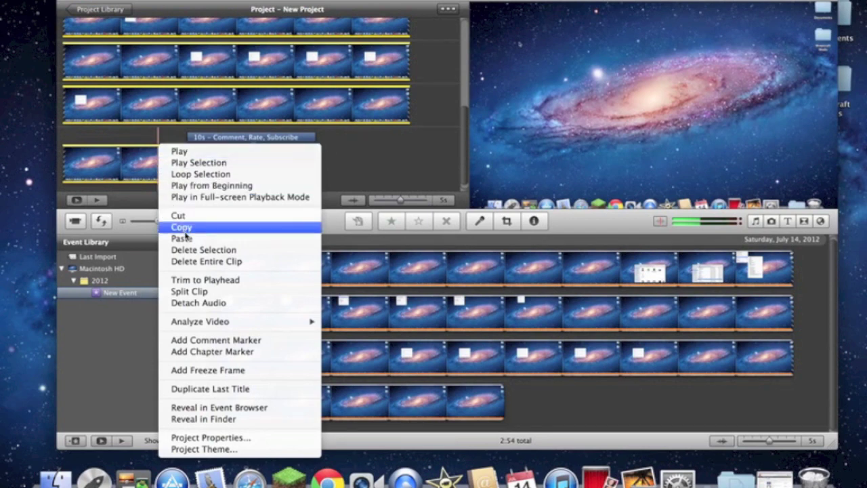
pyautogui.click(203, 155)
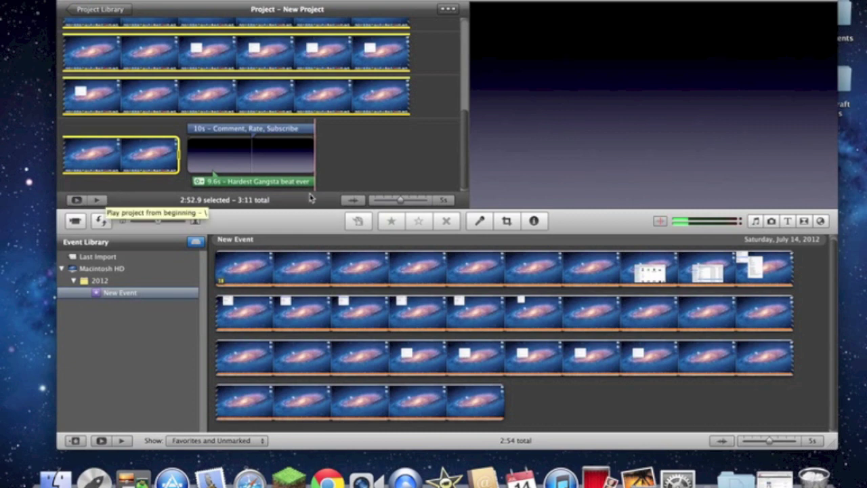
pyautogui.scroll(5, 441, 89)
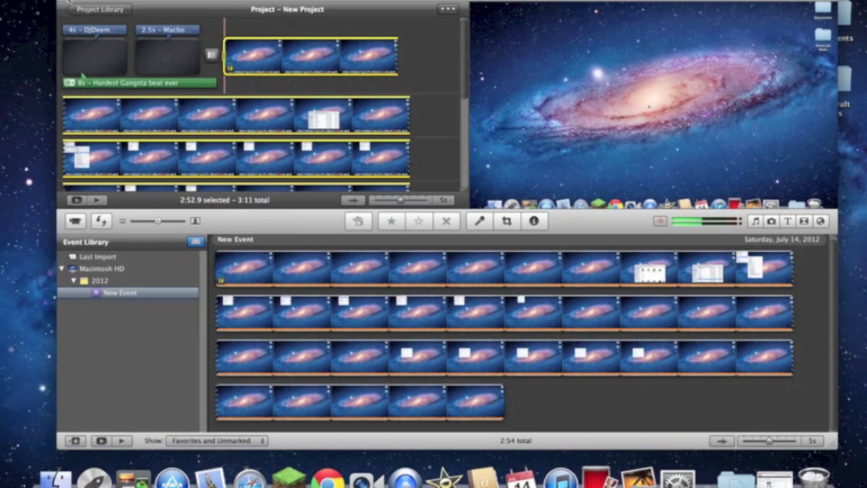
pyautogui.press('super+q')
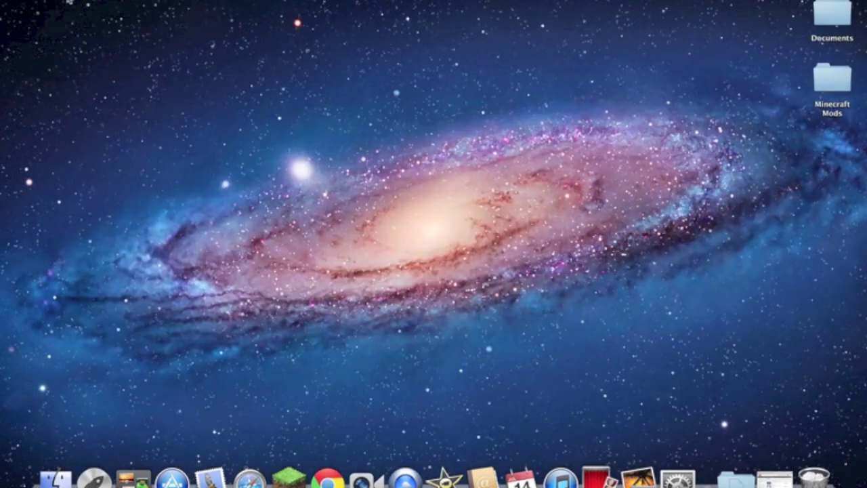